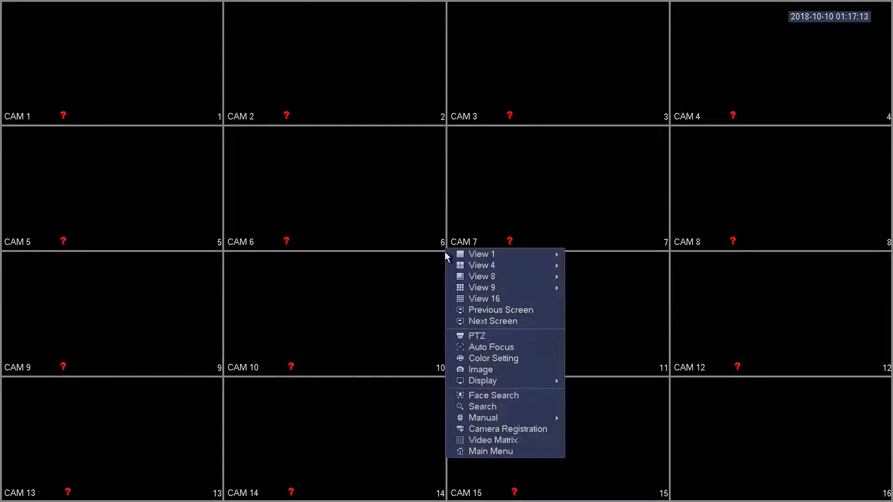
- Open the Main Menu from the 16-camera live view
{"action": "left_click", "coordinate": [479, 451]}
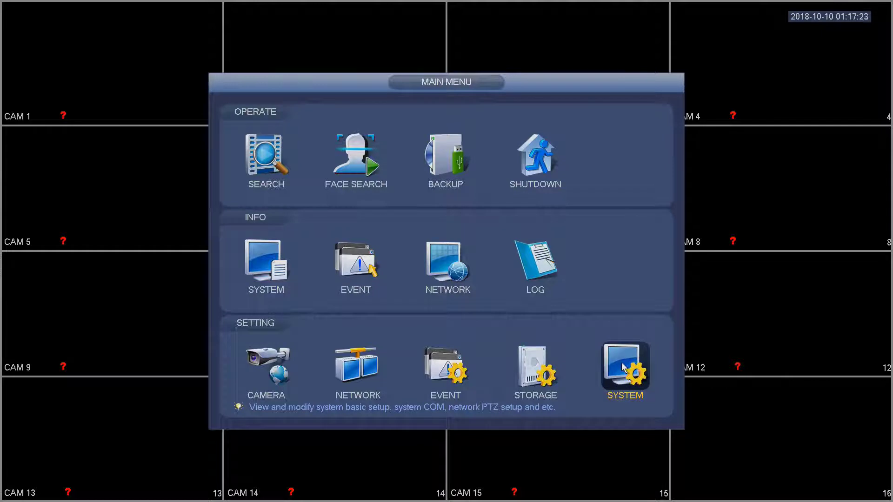
- Open SYSTEM > DISPLAY > Tour and scroll the Channel Group list to channels 1–16
{"action": "left_click", "coordinate": [638, 379]}
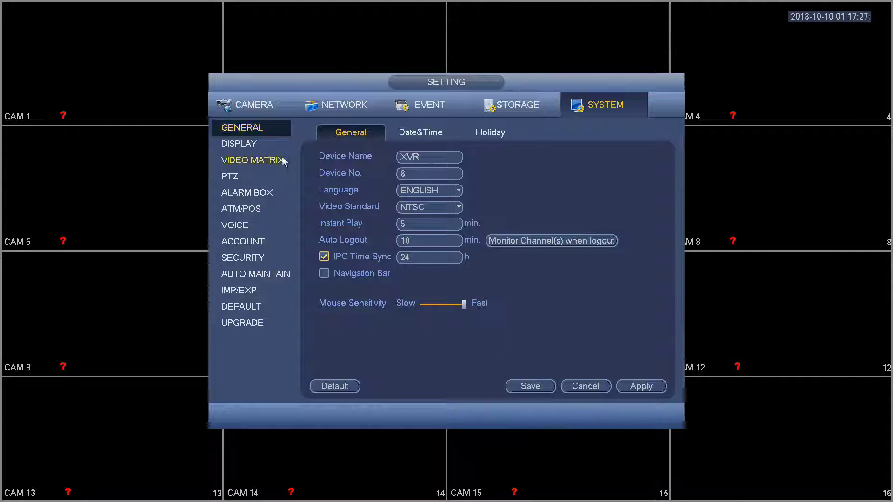
{"action": "left_click", "coordinate": [272, 147]}
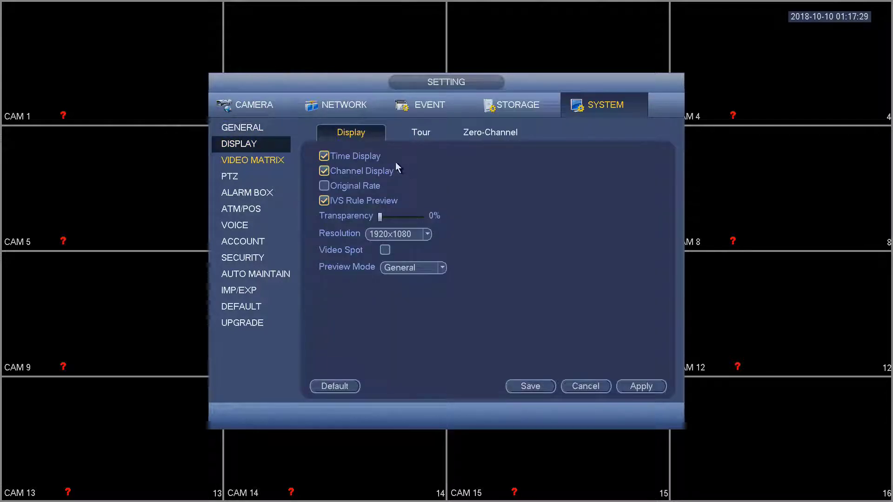
{"action": "left_click", "coordinate": [413, 135]}
{"action": "scroll", "coordinate": [406, 247], "scroll_direction": "down", "scroll_amount": 3}
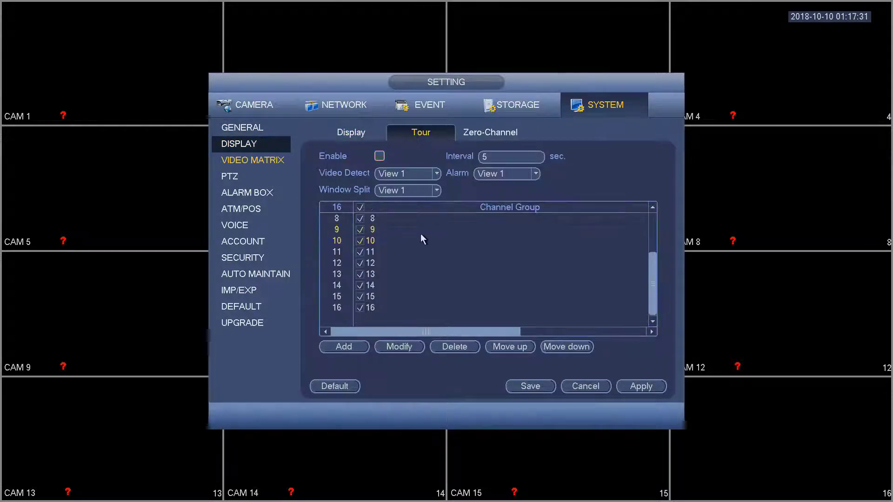
{"action": "scroll", "coordinate": [393, 233], "scroll_direction": "up", "scroll_amount": 3}
{"action": "scroll", "coordinate": [372, 304], "scroll_direction": "down", "scroll_amount": 3}
- On CAMERA > CHANNEL TYPE, toggle channel 15 to IP and back to AUTO, leaving only channel 16 as IP
{"action": "left_click", "coordinate": [247, 105]}
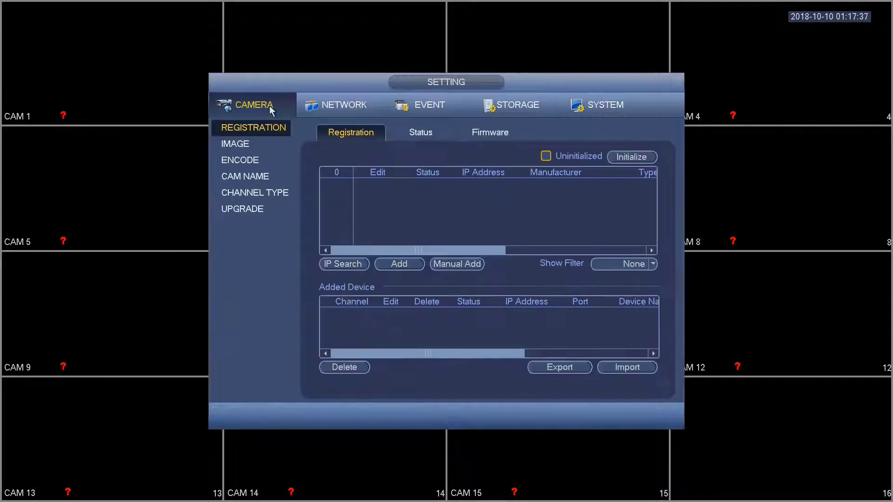
{"action": "left_click", "coordinate": [281, 195]}
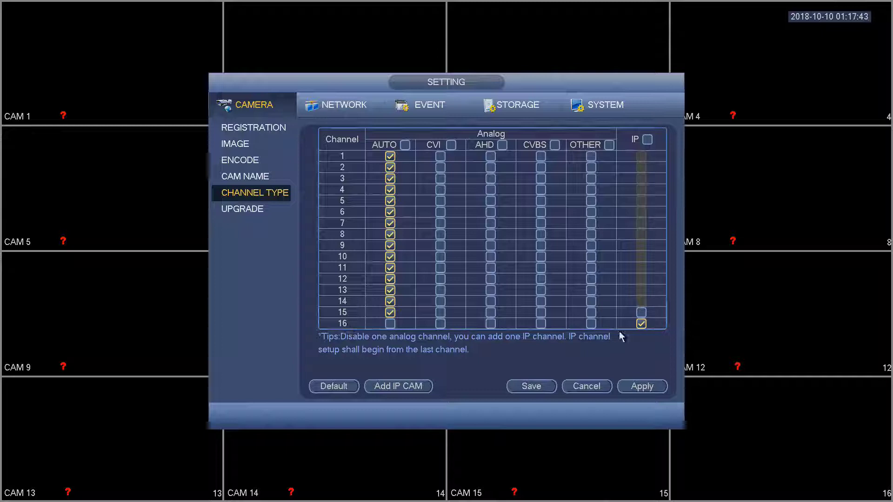
{"action": "left_click", "coordinate": [641, 313]}
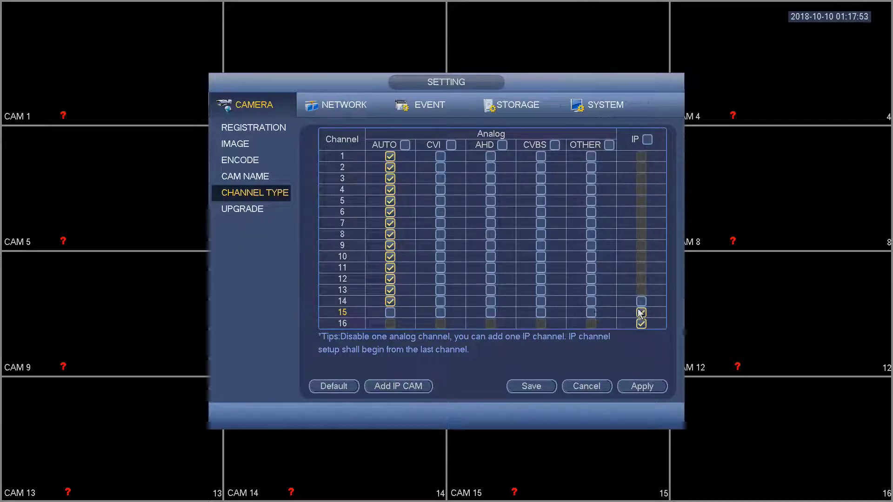
{"action": "left_click", "coordinate": [390, 312]}
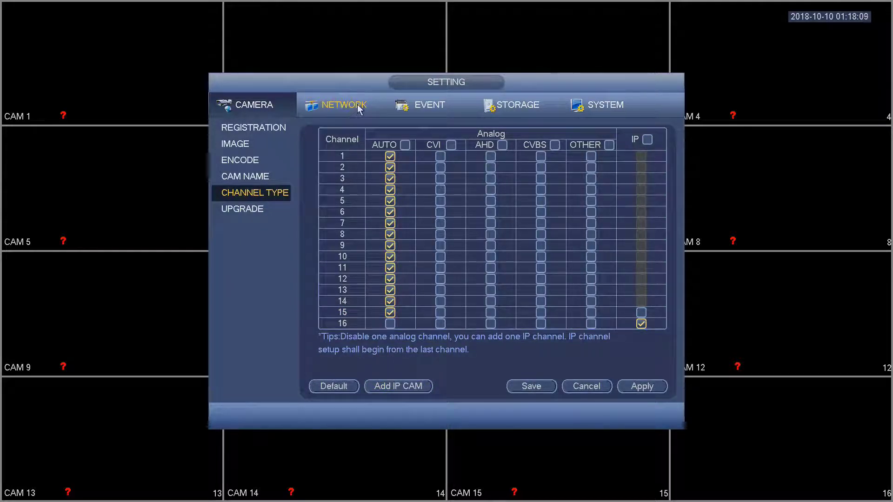
- Recheck the Tour channel group list, then exit Settings back to the Main Menu
{"action": "left_click", "coordinate": [569, 112]}
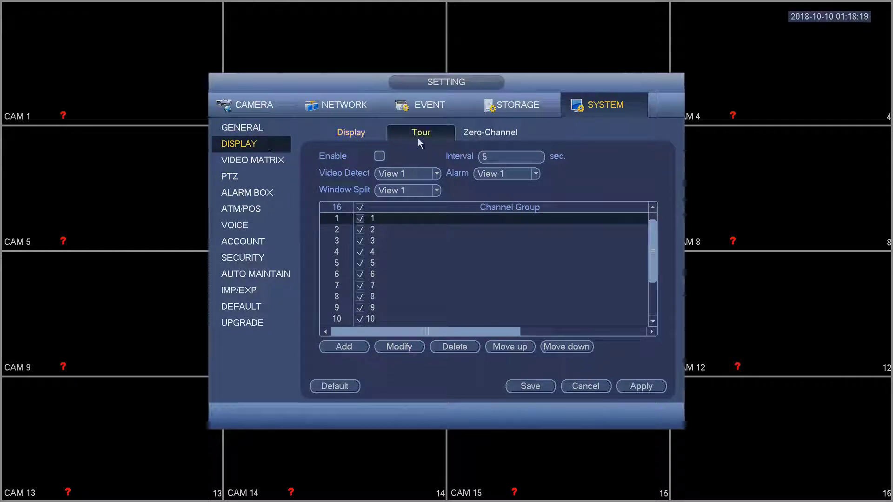
{"action": "scroll", "coordinate": [421, 240], "scroll_direction": "down", "scroll_amount": 3}
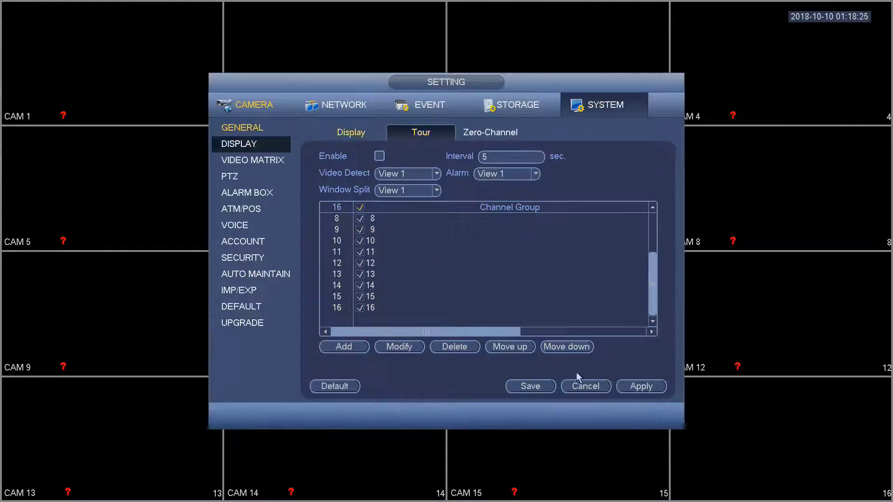
{"action": "left_click", "coordinate": [514, 383]}
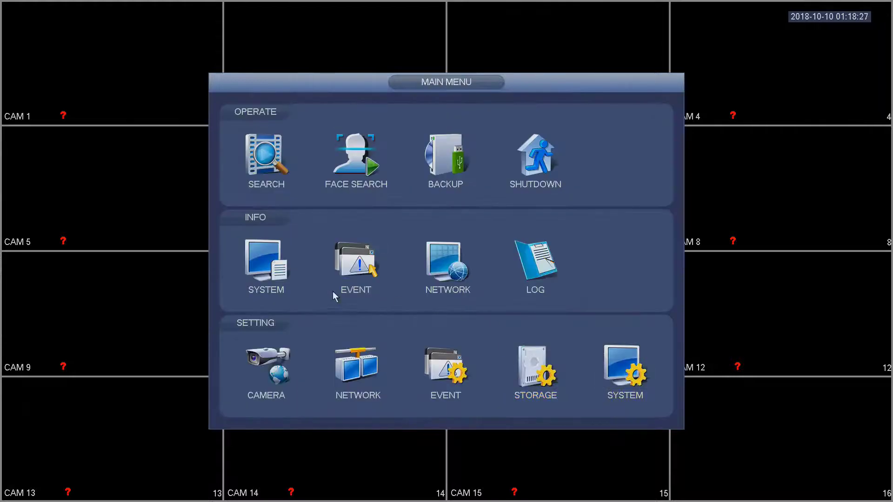
- On CAMERA > REGISTRATION, search for IP cameras and add the IPC at 192.168.1.106 as channel 16
{"action": "left_click", "coordinate": [267, 367]}
{"action": "left_click", "coordinate": [274, 133]}
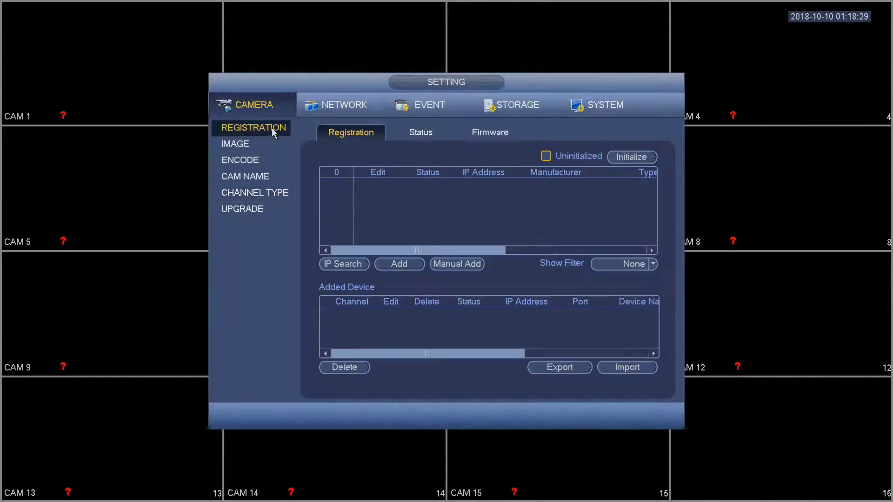
{"action": "left_click", "coordinate": [354, 265]}
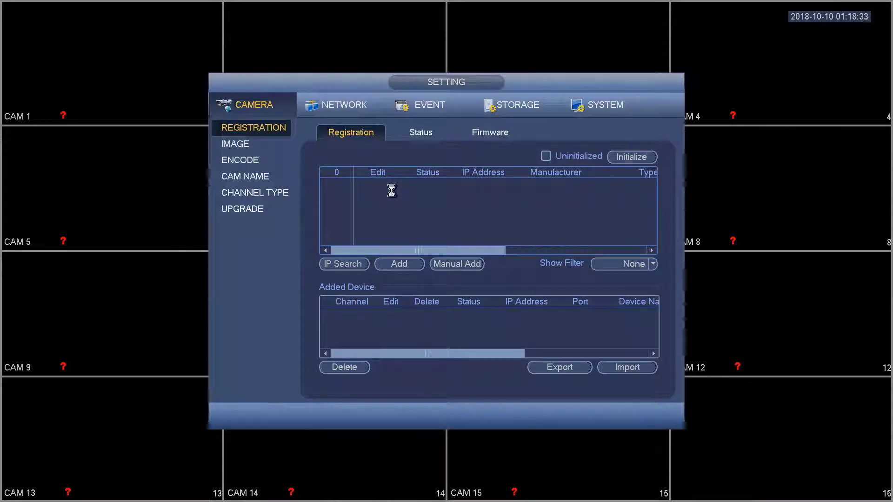
{"action": "left_click", "coordinate": [361, 195]}
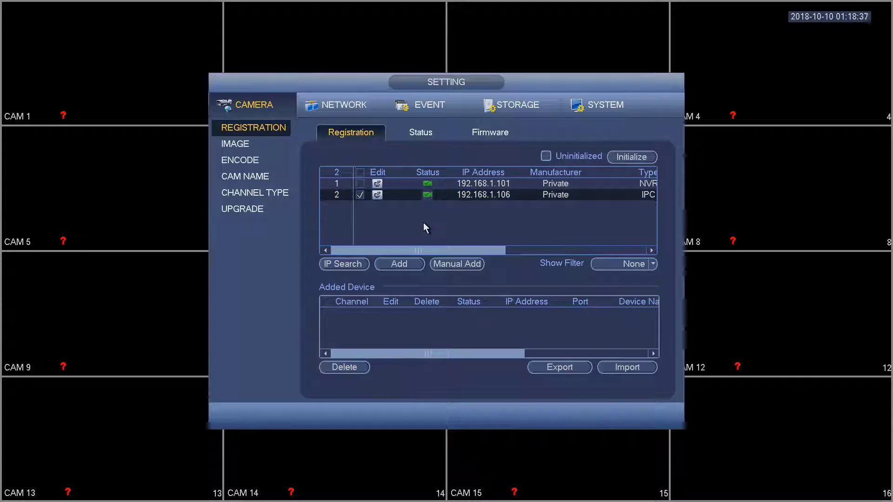
{"action": "left_click", "coordinate": [400, 265]}
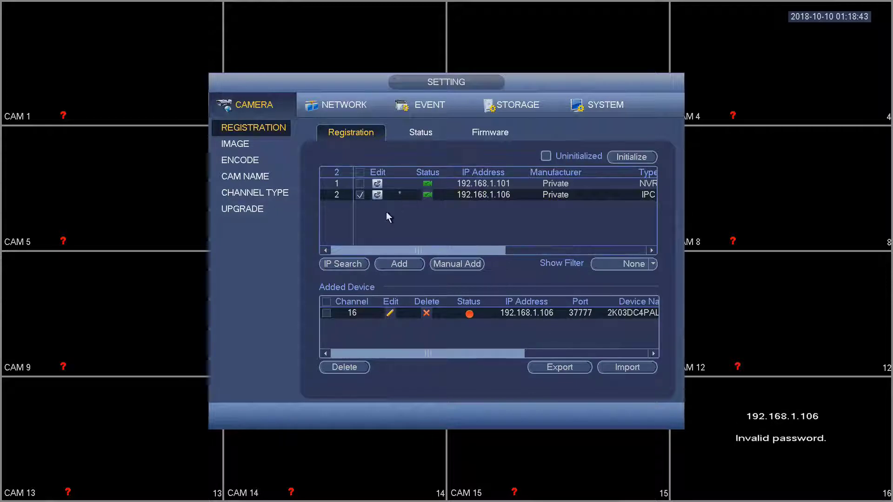
- Edit the channel 16 camera and clear its stored password on the on-screen keyboard
{"action": "left_click", "coordinate": [390, 314]}
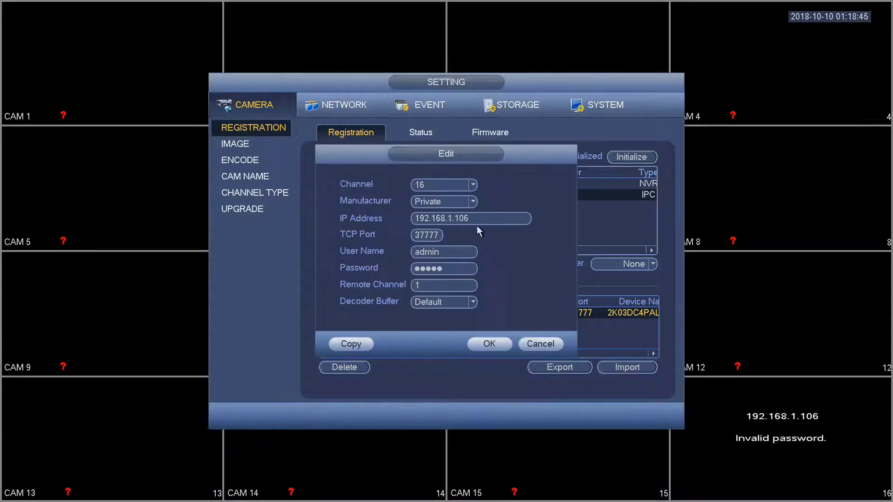
{"action": "left_click", "coordinate": [445, 269]}
{"action": "left_click", "coordinate": [480, 285]}
{"action": "left_click", "coordinate": [462, 272]}
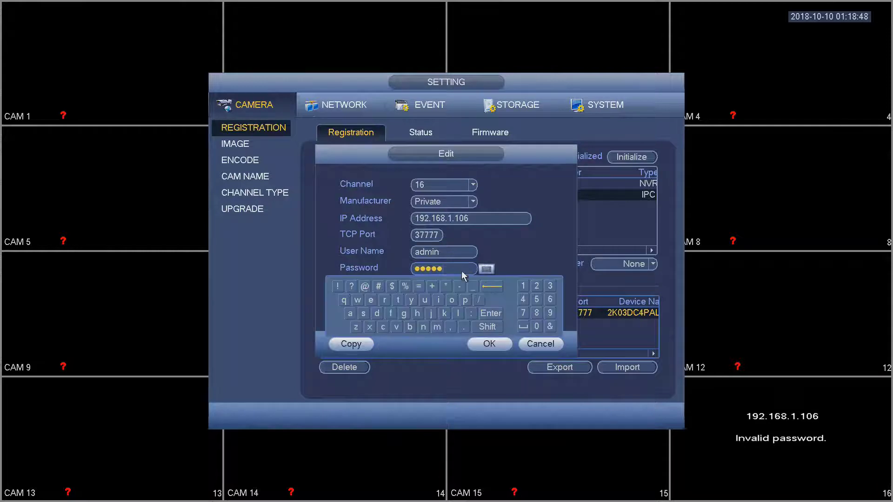
{"action": "left_click", "coordinate": [489, 287]}
{"action": "left_click", "coordinate": [490, 287]}
{"action": "left_click", "coordinate": [489, 286]}
{"action": "left_click", "coordinate": [489, 286]}
- Enter the new camera password with mixed letter case and confirm the edit with OK
{"action": "left_click", "coordinate": [528, 286]}
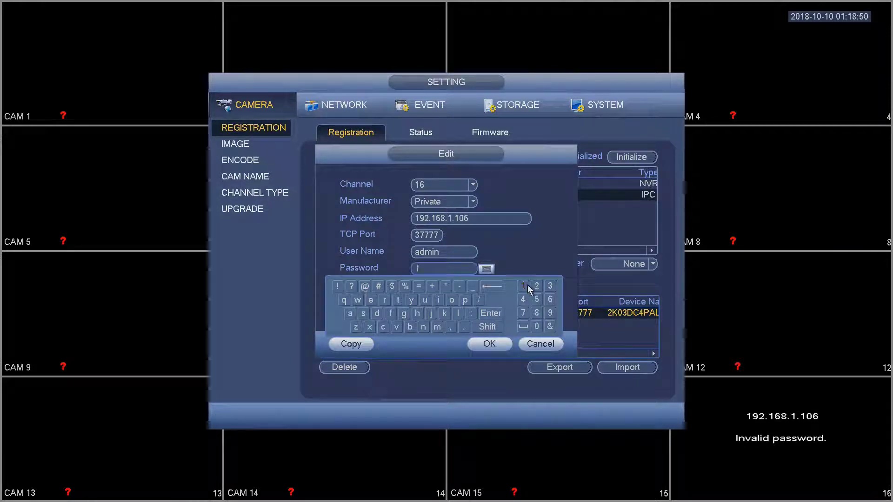
{"action": "left_click", "coordinate": [527, 286]}
{"action": "left_click", "coordinate": [438, 301]}
{"action": "left_click", "coordinate": [485, 328]}
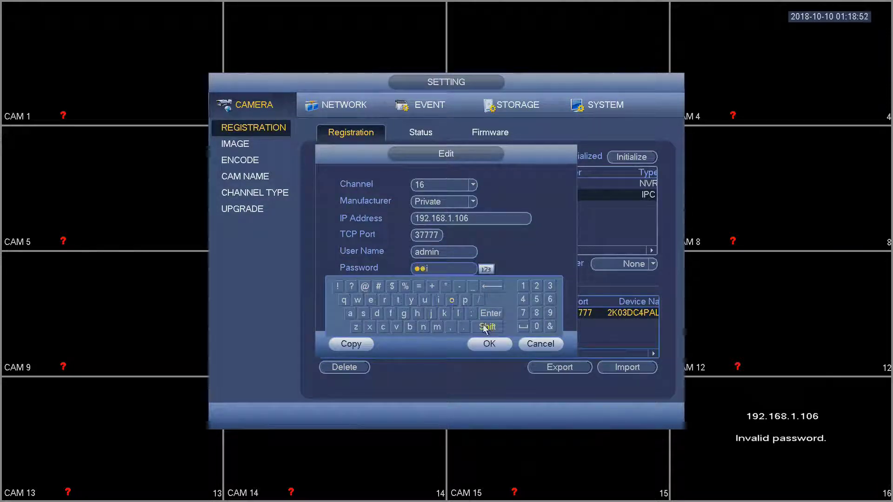
{"action": "left_click", "coordinate": [458, 313]}
{"action": "left_click", "coordinate": [479, 327]}
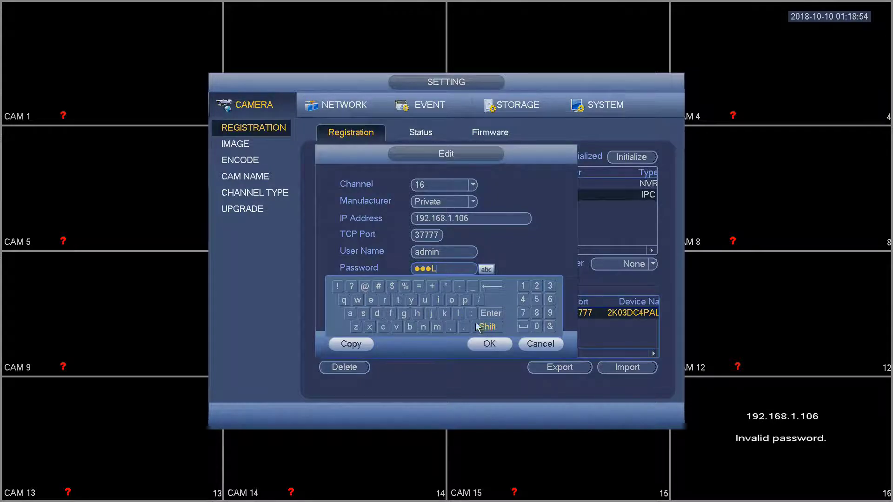
{"action": "left_click", "coordinate": [398, 300]}
{"action": "left_click", "coordinate": [391, 314]}
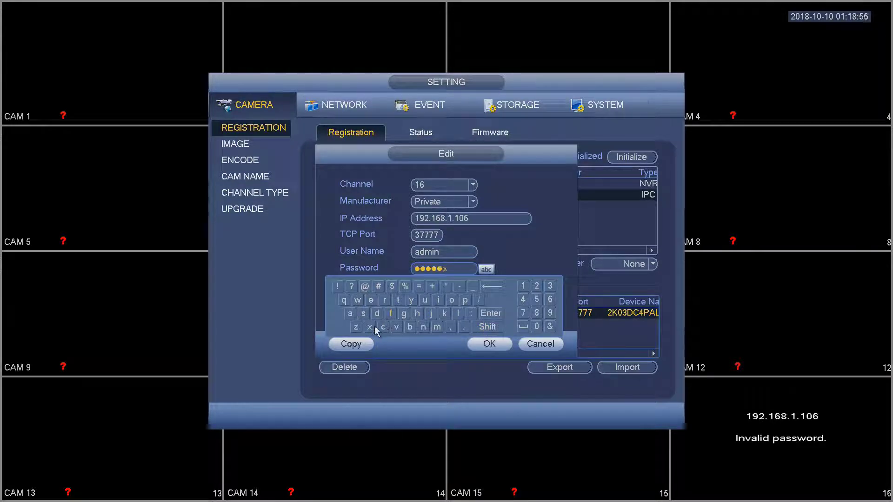
{"action": "left_click", "coordinate": [412, 302]}
{"action": "left_click", "coordinate": [414, 315]}
{"action": "left_click", "coordinate": [485, 343]}
{"action": "left_click", "coordinate": [485, 343]}
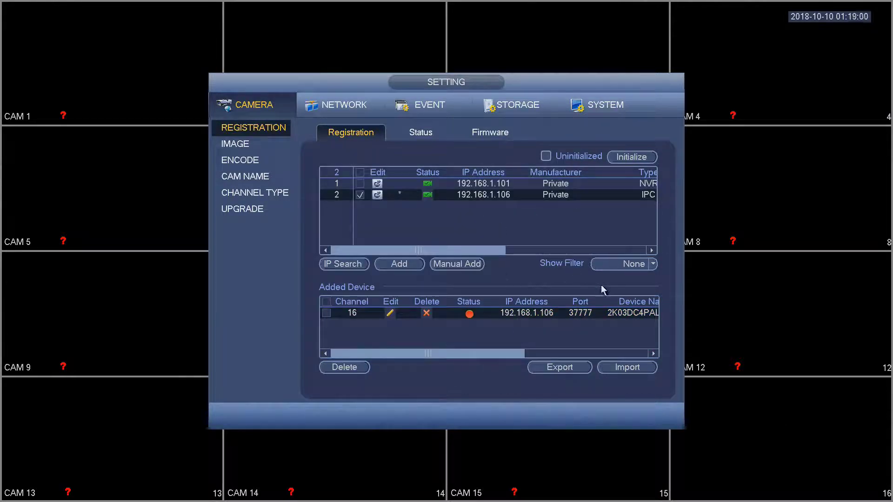
- Go to SYSTEM > DISPLAY > Tour and check the Video Detect dropdown, leaving it on View 1
{"action": "left_click", "coordinate": [613, 106]}
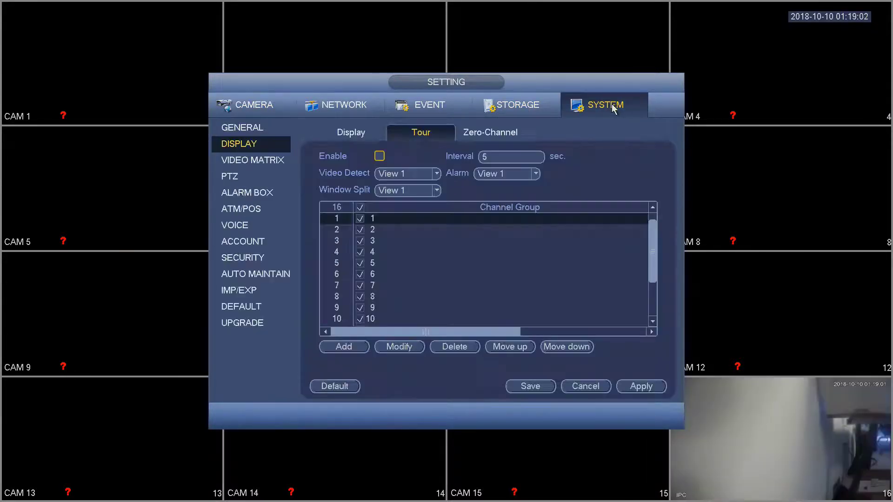
{"action": "left_click", "coordinate": [456, 216]}
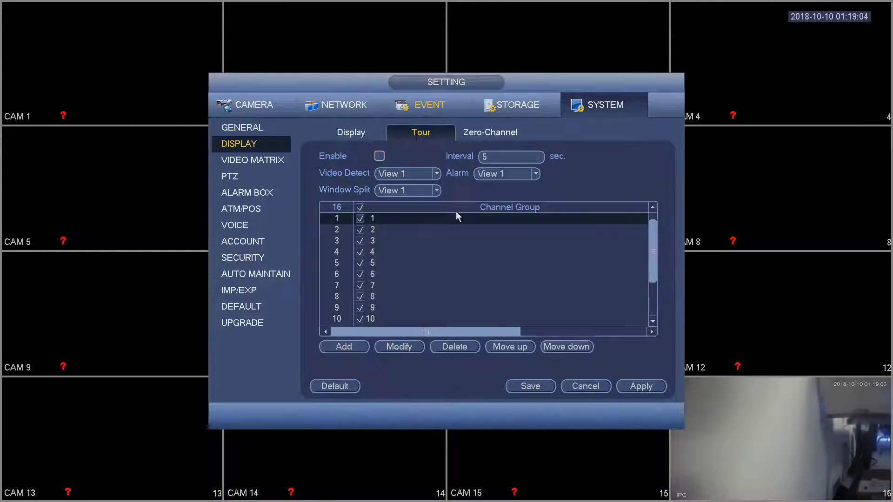
{"action": "scroll", "coordinate": [461, 239], "scroll_direction": "down", "scroll_amount": 3}
{"action": "left_click", "coordinate": [424, 175]}
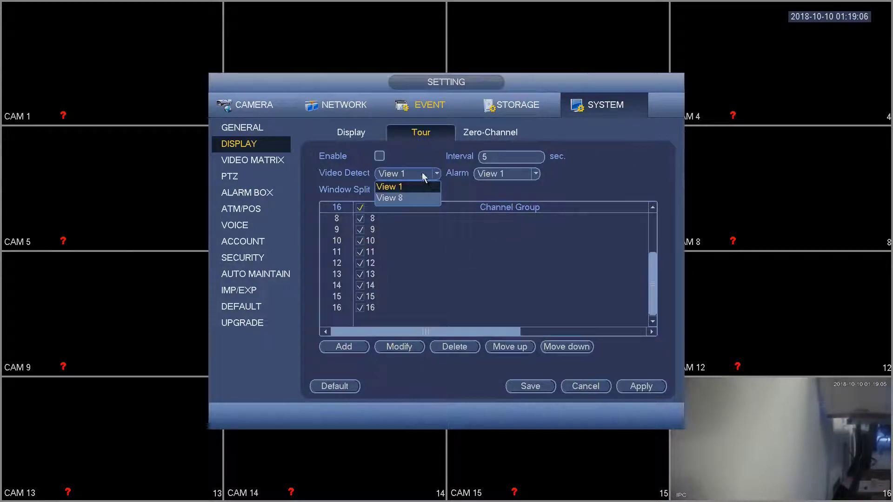
{"action": "left_click", "coordinate": [422, 175]}
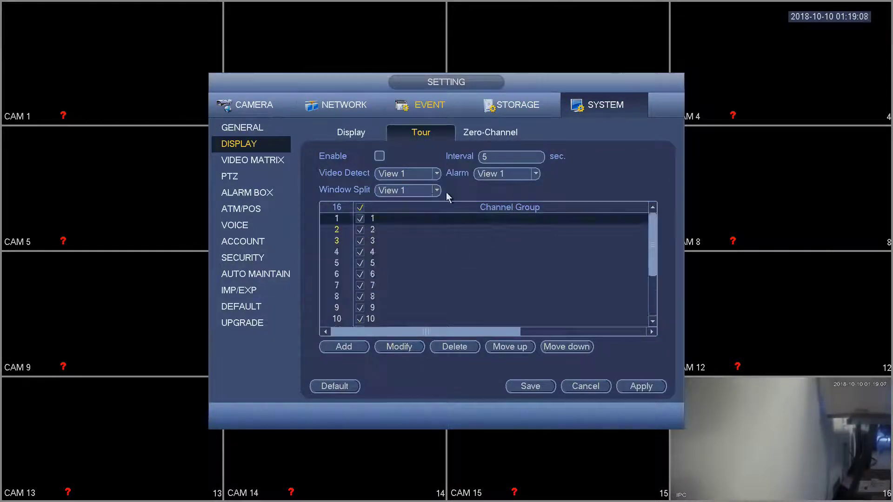
{"action": "left_click", "coordinate": [399, 175]}
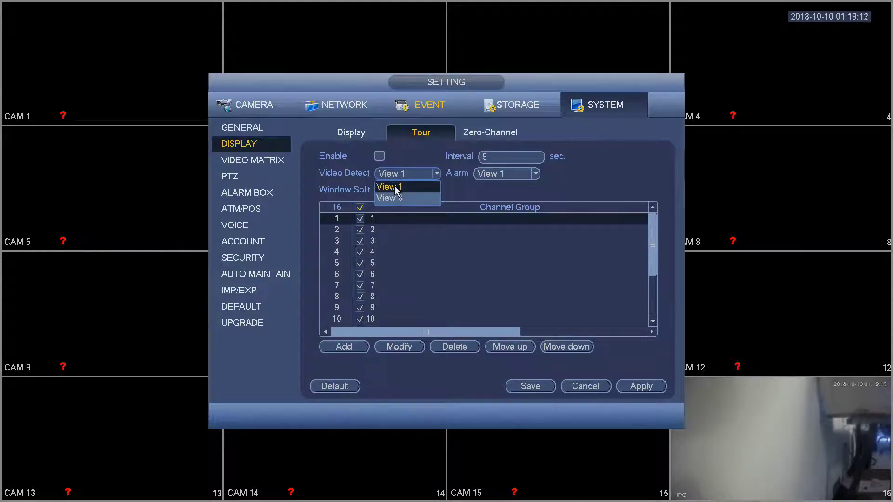
- Set Video Detect to View 8, keeping the 5-second interval and Alarm on View 1
{"action": "left_click", "coordinate": [399, 189]}
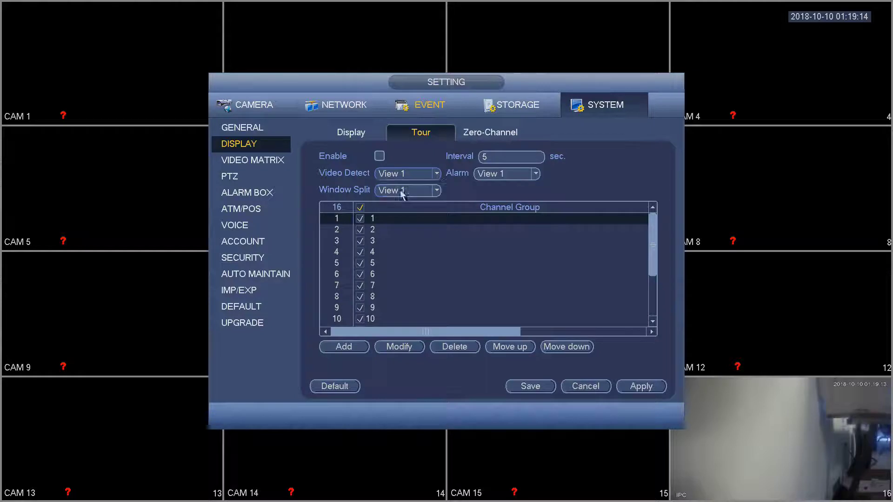
{"action": "left_click", "coordinate": [409, 174]}
{"action": "left_click", "coordinate": [409, 197]}
{"action": "left_click", "coordinate": [485, 157]}
{"action": "left_click", "coordinate": [365, 162]}
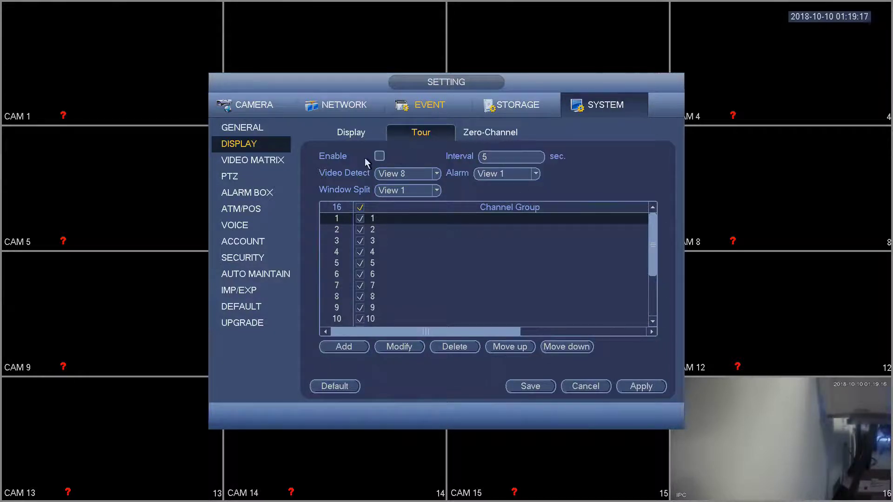
{"action": "left_click", "coordinate": [493, 177]}
{"action": "left_click", "coordinate": [494, 186]}
- Try Window Split layouts View 4, View 1 and View 8, ending back on View 4
{"action": "left_click", "coordinate": [403, 191]}
{"action": "left_click", "coordinate": [396, 215]}
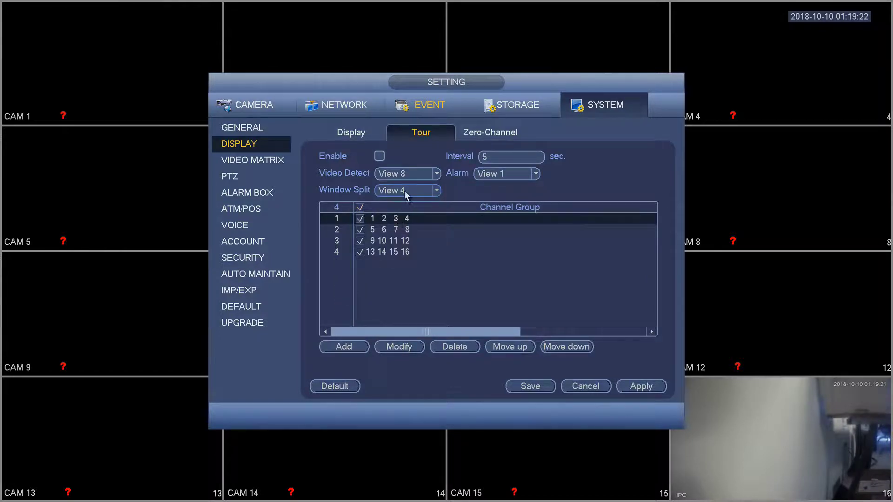
{"action": "left_click", "coordinate": [403, 191]}
{"action": "left_click", "coordinate": [403, 206]}
{"action": "left_click", "coordinate": [402, 192]}
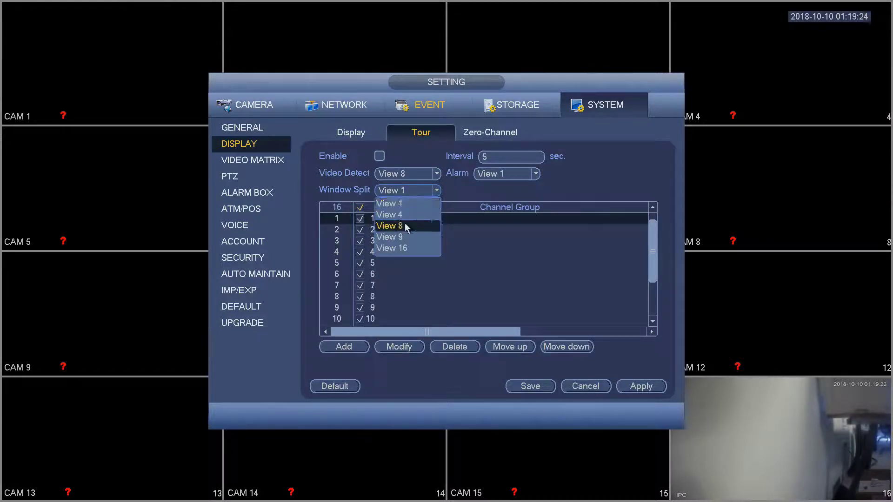
{"action": "left_click", "coordinate": [405, 214]}
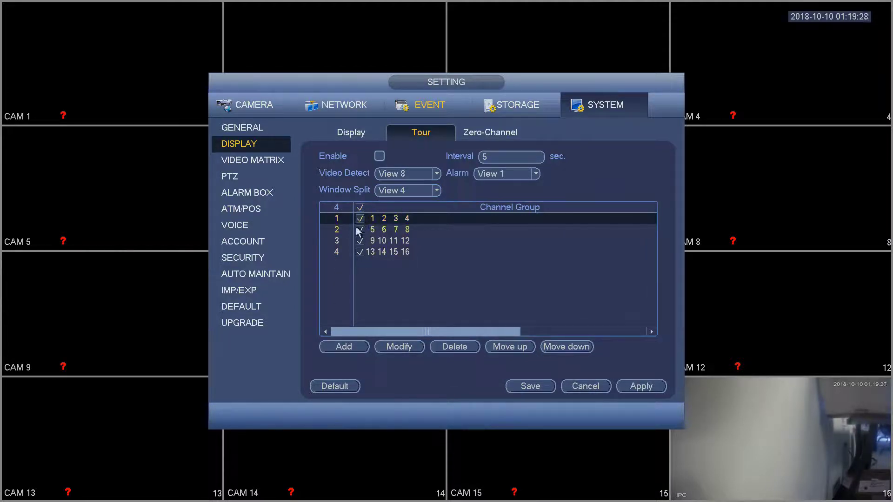
{"action": "left_click", "coordinate": [395, 191]}
{"action": "left_click", "coordinate": [397, 216]}
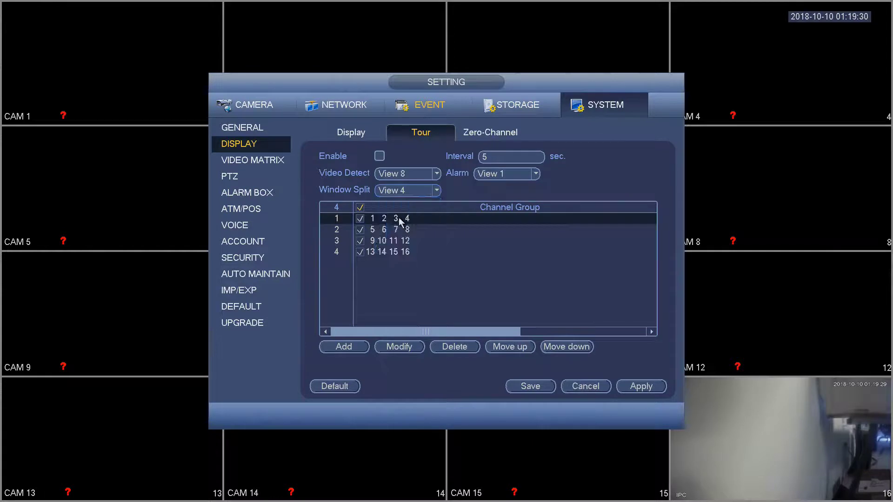
{"action": "left_click", "coordinate": [395, 191]}
{"action": "left_click", "coordinate": [398, 227]}
{"action": "left_click", "coordinate": [401, 192]}
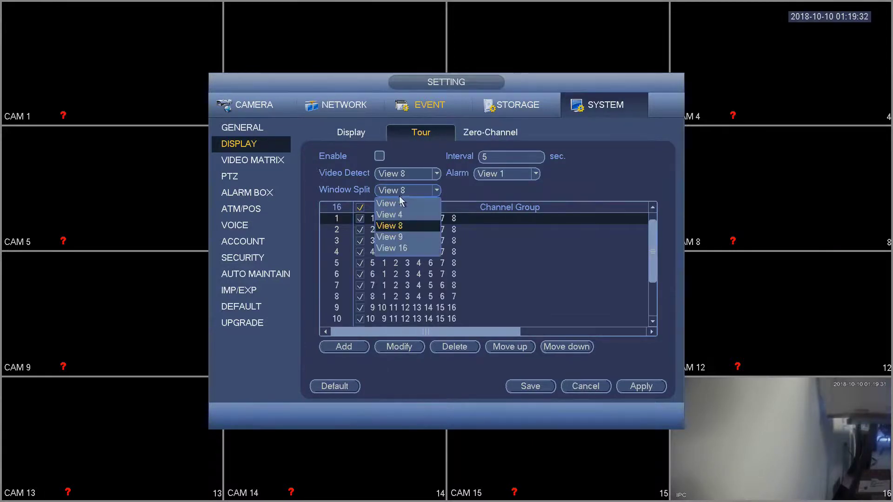
{"action": "left_click", "coordinate": [399, 214]}
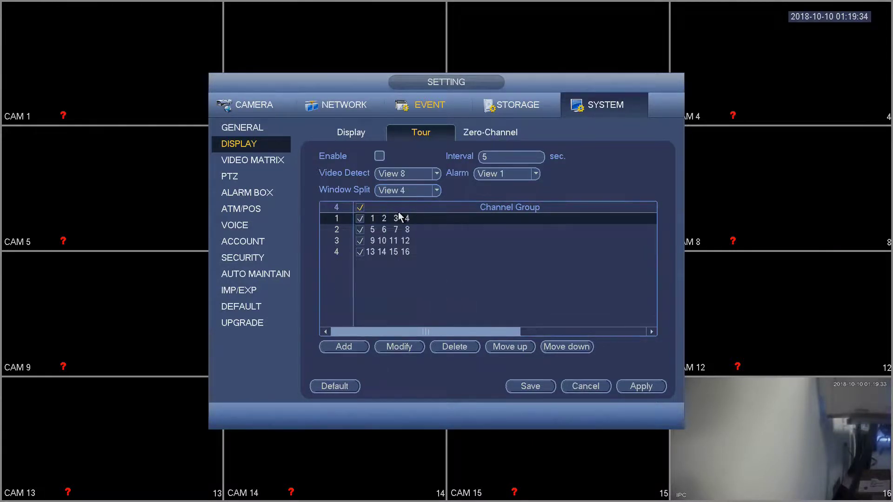
- Cycle Window Split through View 1, 8 and 9 to View 16, then untick the 1–16 channel group
{"action": "left_click", "coordinate": [404, 193]}
{"action": "left_click", "coordinate": [399, 203]}
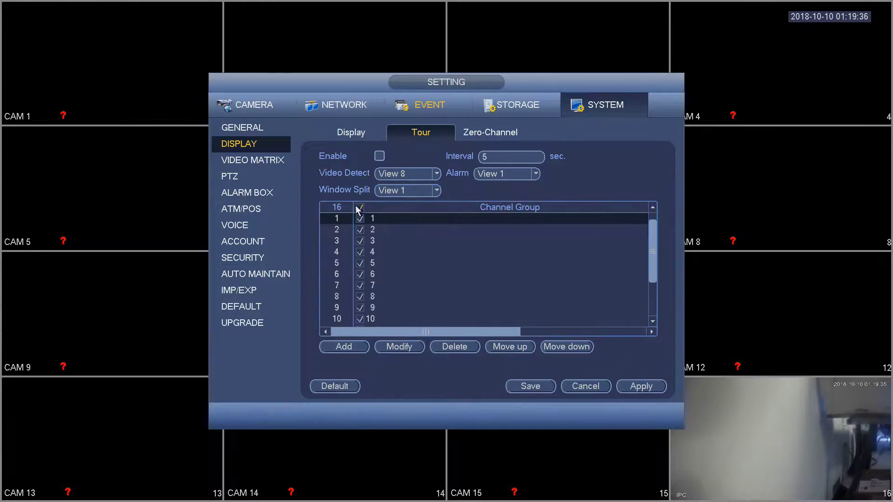
{"action": "left_click", "coordinate": [393, 193]}
{"action": "left_click", "coordinate": [389, 225]}
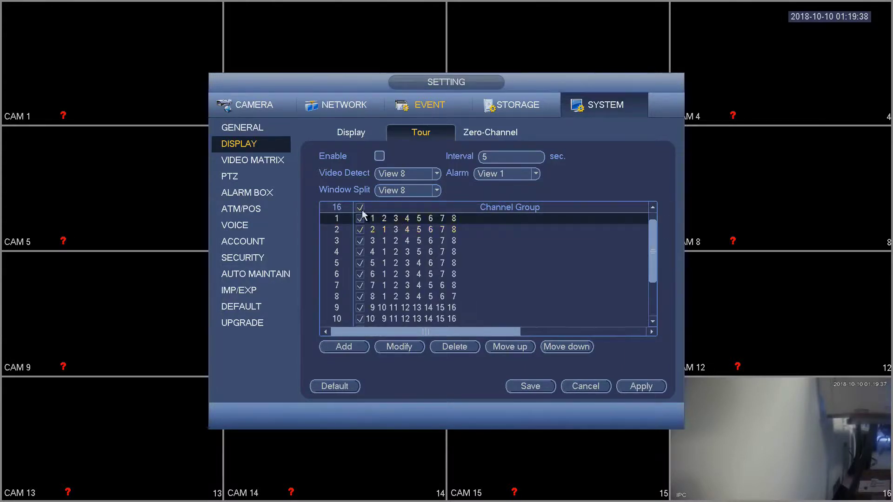
{"action": "left_click", "coordinate": [390, 192]}
{"action": "left_click", "coordinate": [400, 238]}
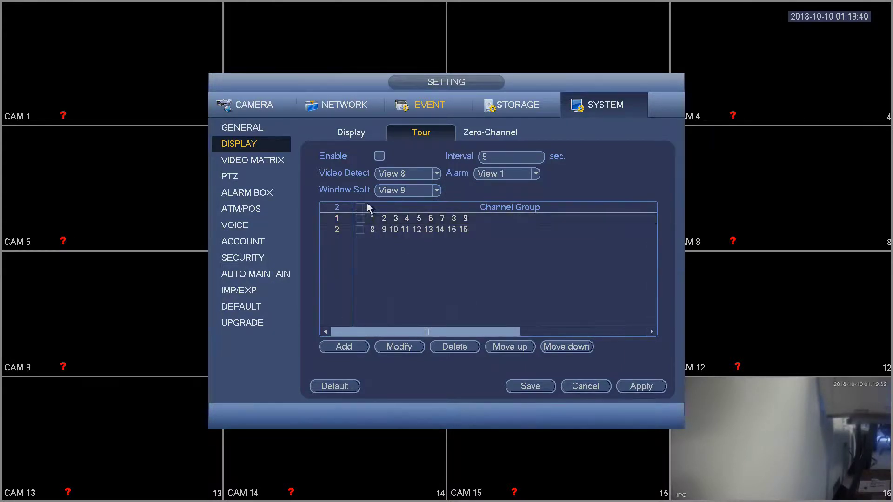
{"action": "left_click", "coordinate": [396, 191]}
{"action": "left_click", "coordinate": [391, 249]}
{"action": "left_click", "coordinate": [360, 207]}
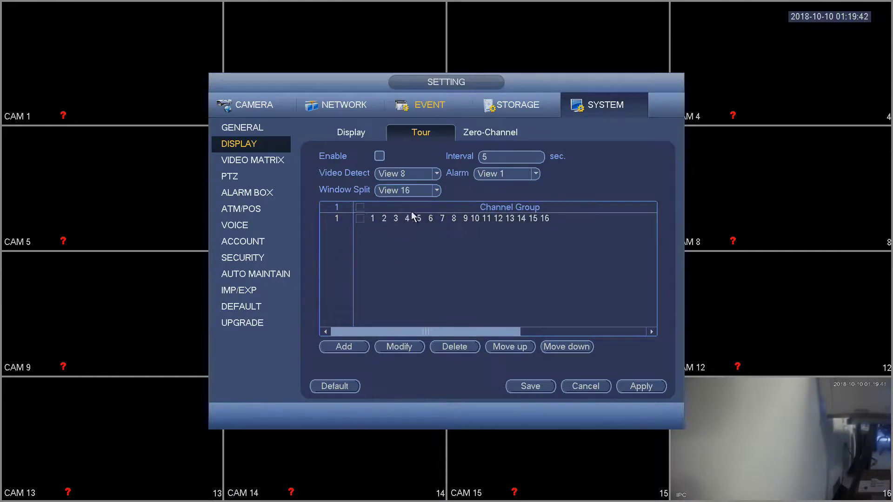
- Save the tour settings, then tick Enable under Display > Tour and apply to start touring
{"action": "left_click", "coordinate": [538, 388]}
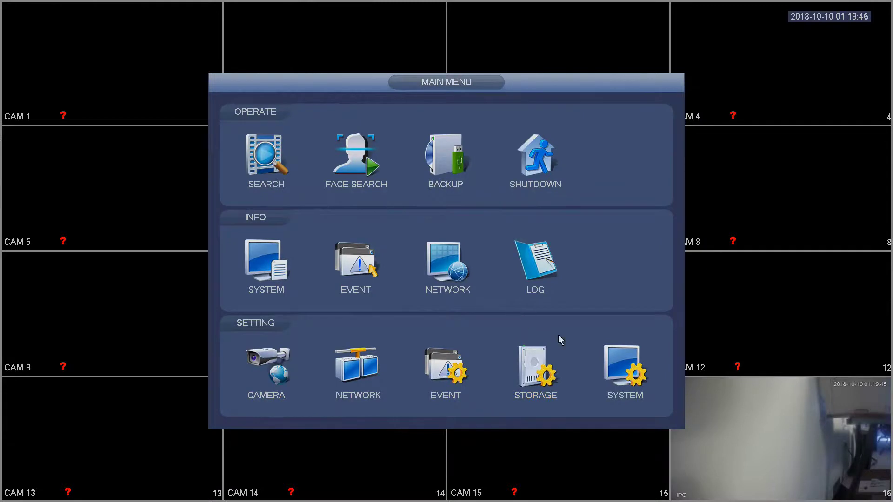
{"action": "left_click", "coordinate": [626, 365]}
{"action": "left_click", "coordinate": [489, 159]}
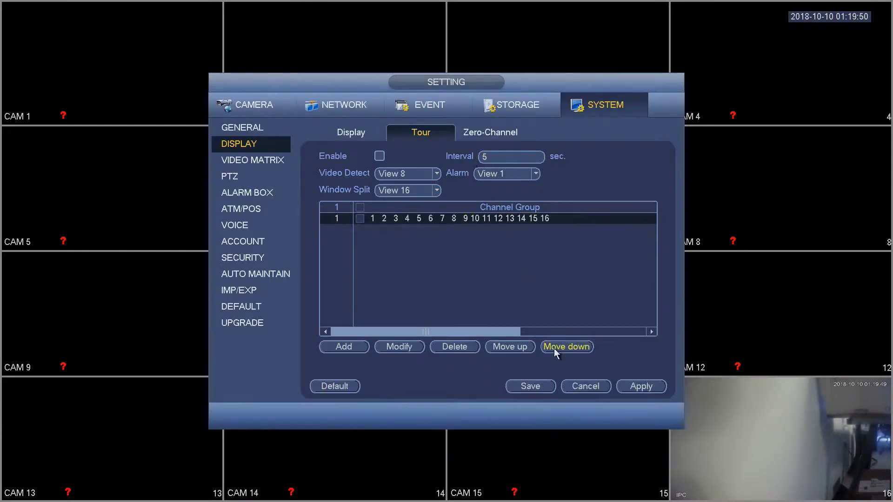
{"action": "left_click", "coordinate": [380, 157]}
{"action": "left_click", "coordinate": [626, 389]}
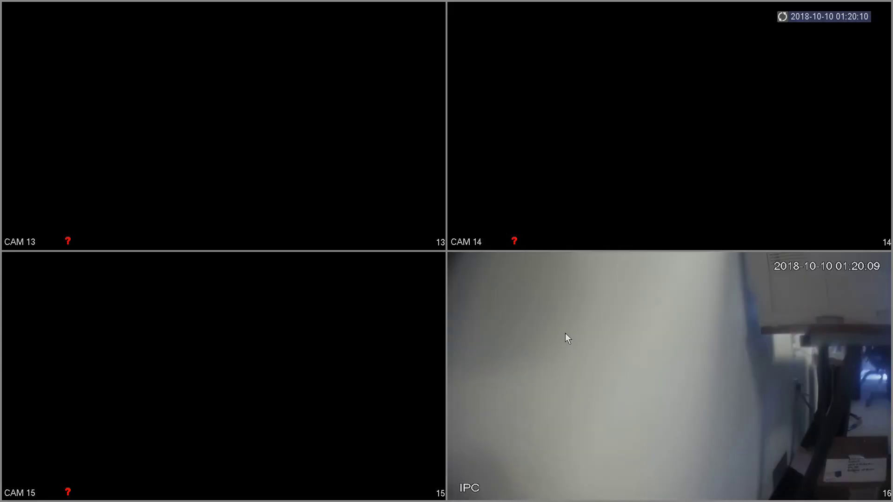
- Right-click the touring CAM 13–16 live view to bring up its shortcut menu
{"action": "right_click", "coordinate": [520, 236]}
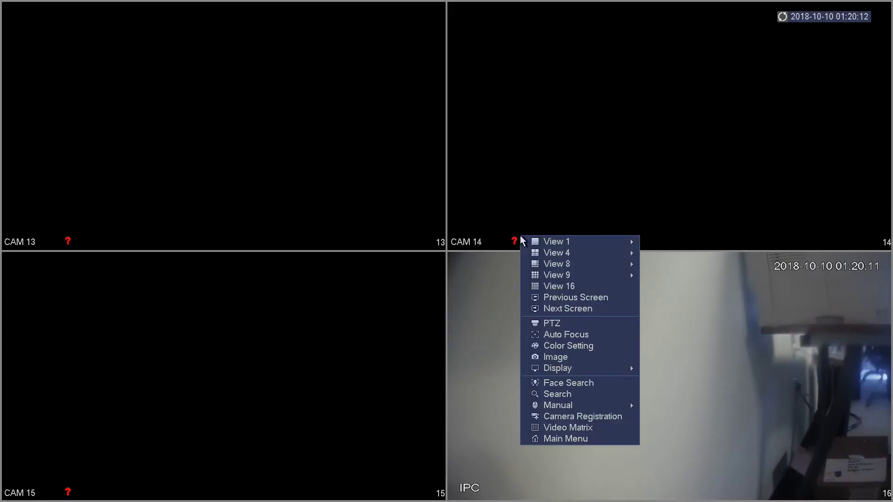